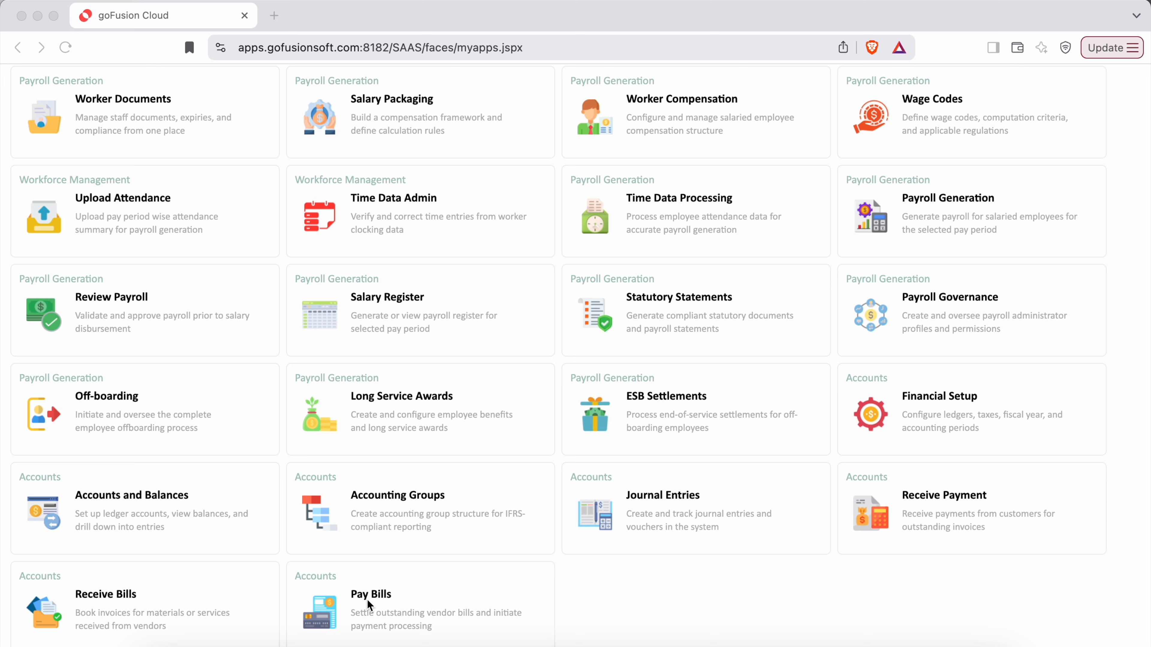
# Bring the browser forward and launch Pay Bills from the Accounts apps.
pyautogui.click(323, 611)
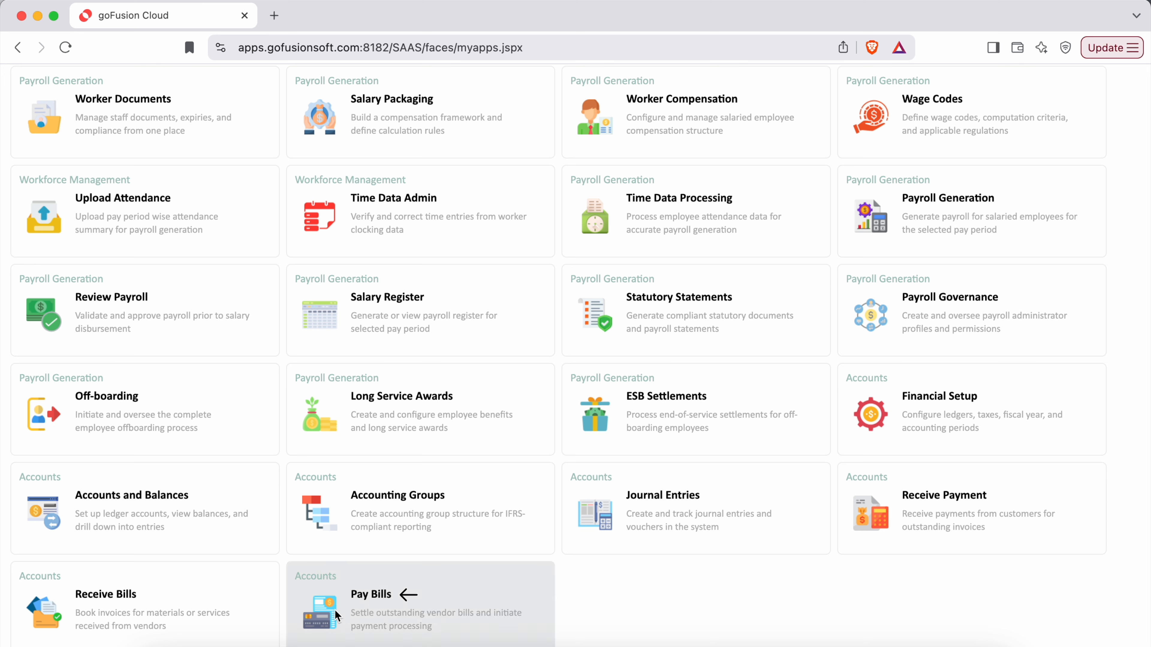
pyautogui.click(331, 609)
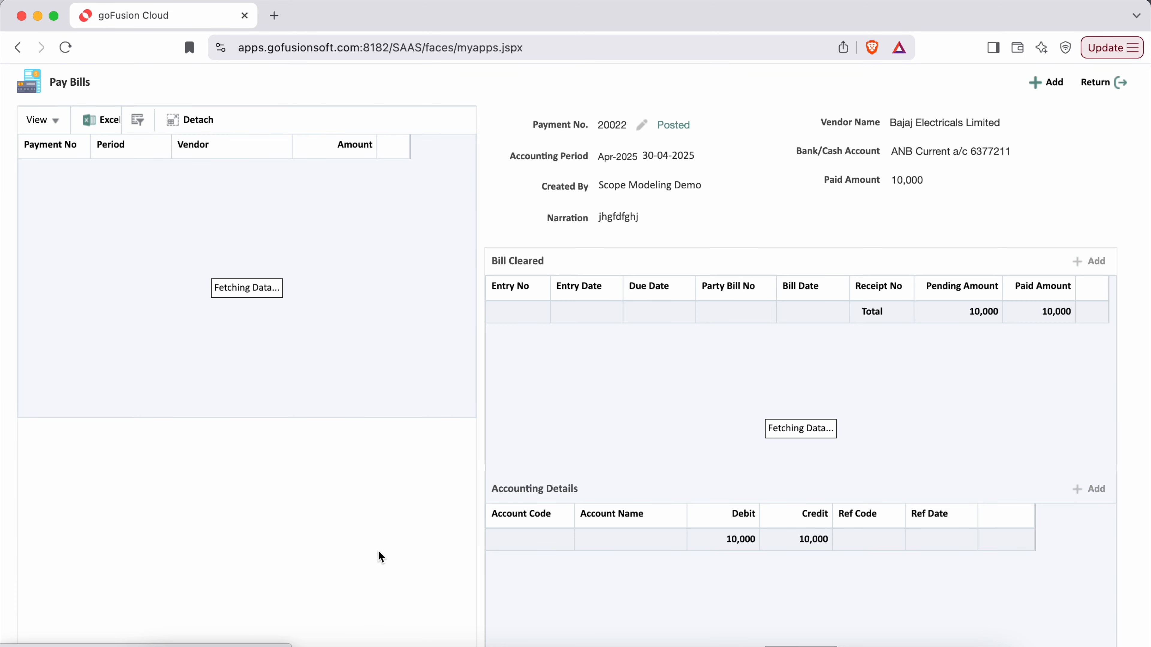
# Add a new bill payment dated 15-05-2025 in May-2025 with payment mode Bank.
pyautogui.click(1050, 86)
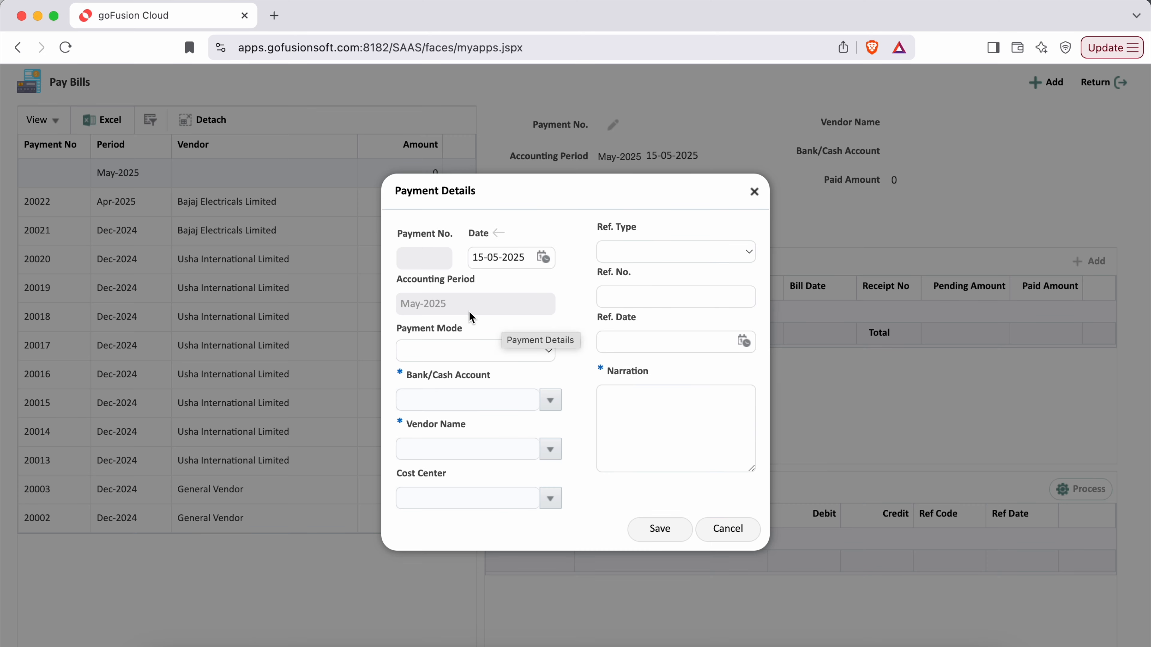
pyautogui.moveTo(467, 303); pyautogui.dragTo(404, 302)
pyautogui.click(527, 258)
pyautogui.moveTo(526, 258); pyautogui.dragTo(467, 257)
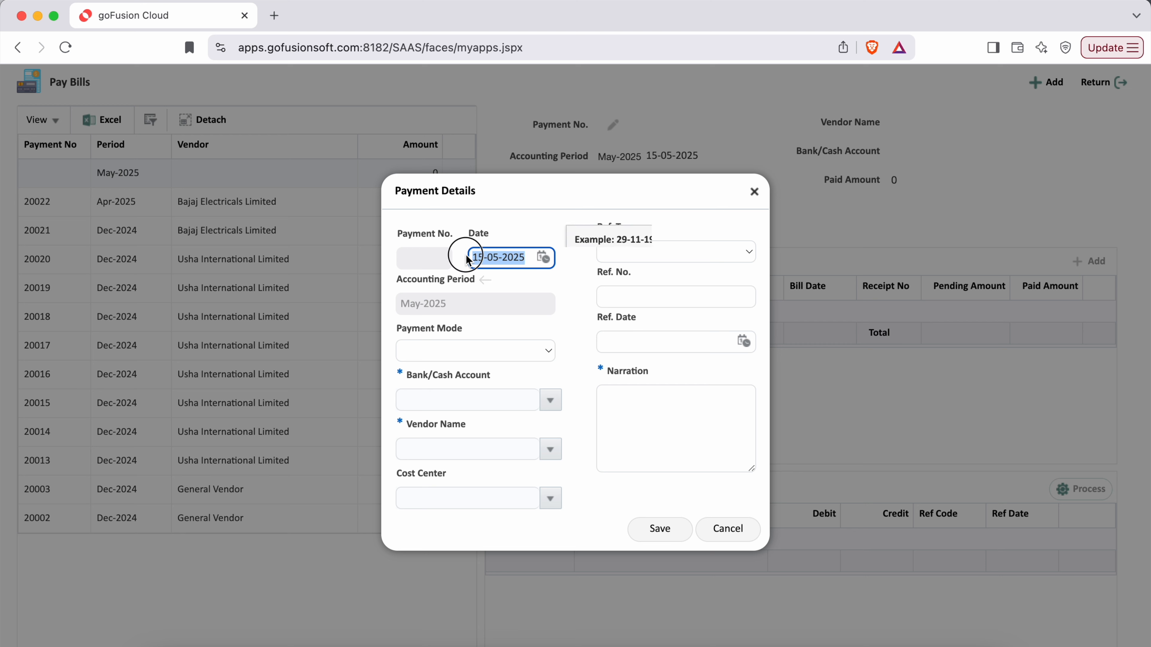
pyautogui.click(548, 301)
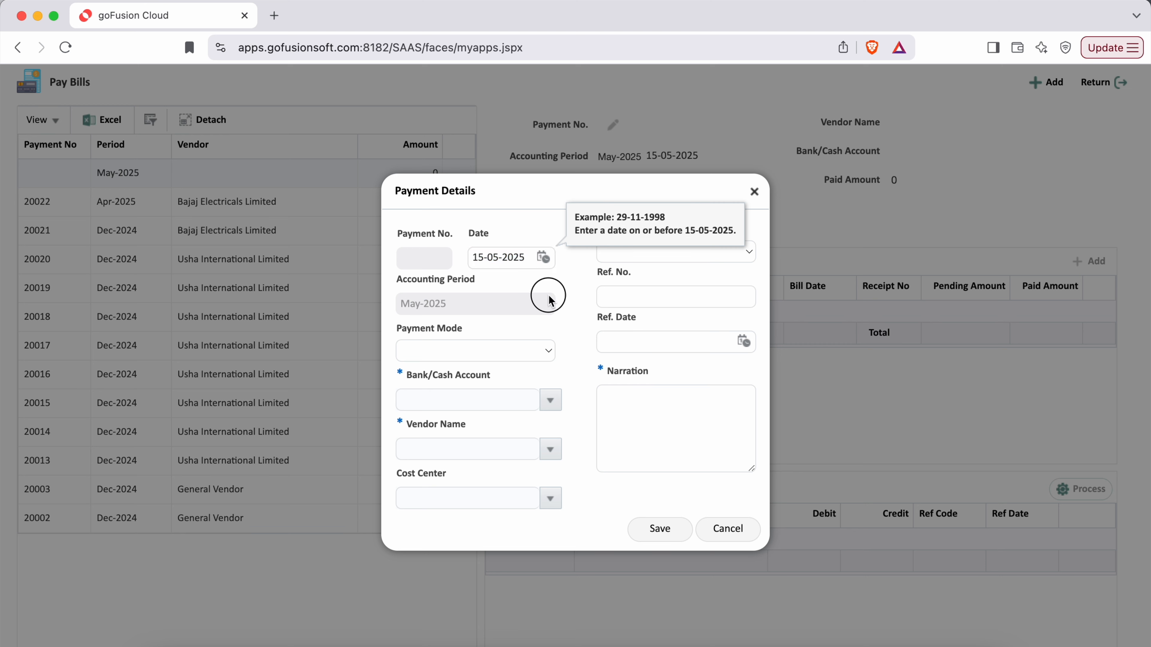
pyautogui.click(531, 359)
pyautogui.click(492, 389)
pyautogui.moveTo(409, 334); pyautogui.dragTo(467, 330)
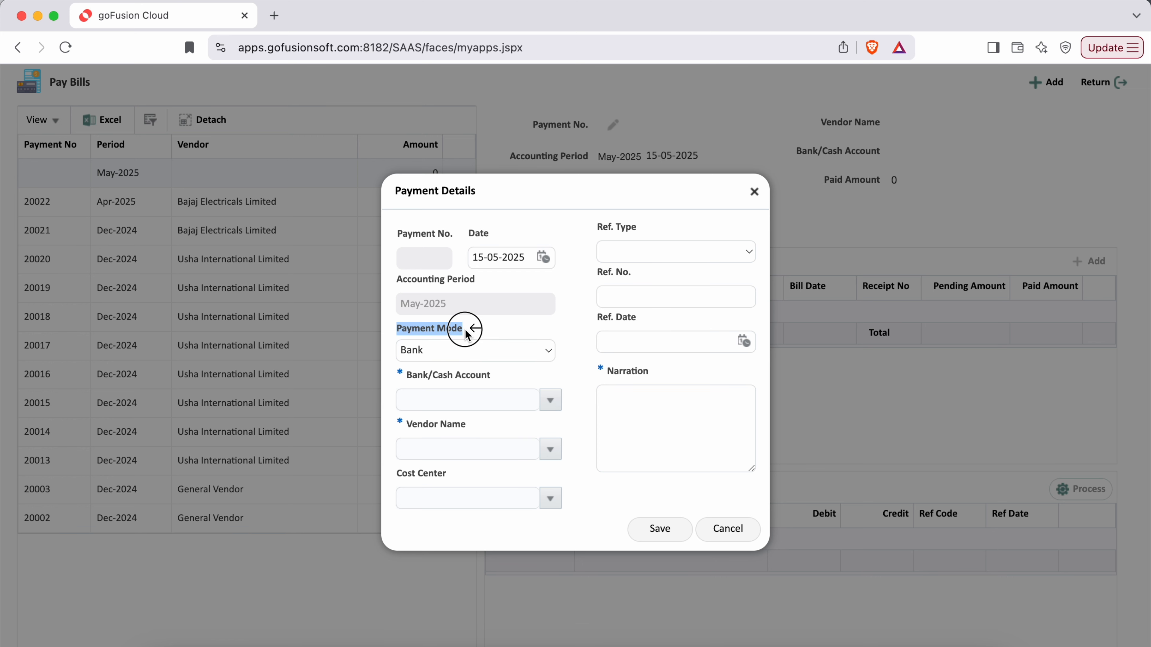
pyautogui.click(553, 333)
pyautogui.moveTo(399, 375); pyautogui.dragTo(491, 378)
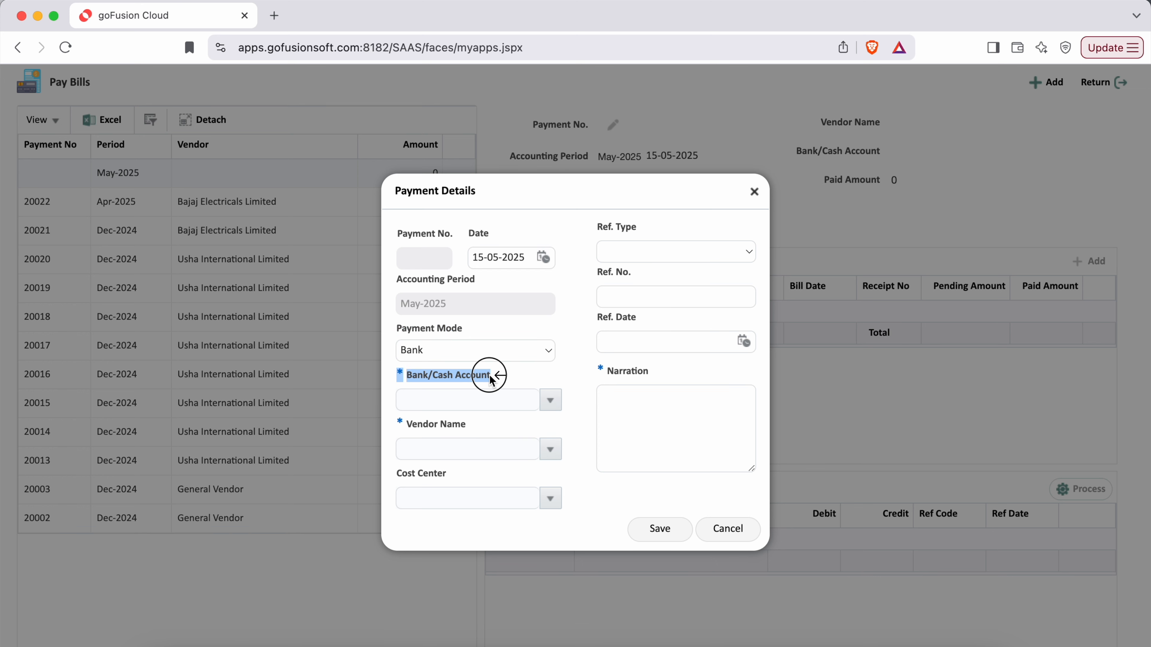
pyautogui.click(576, 367)
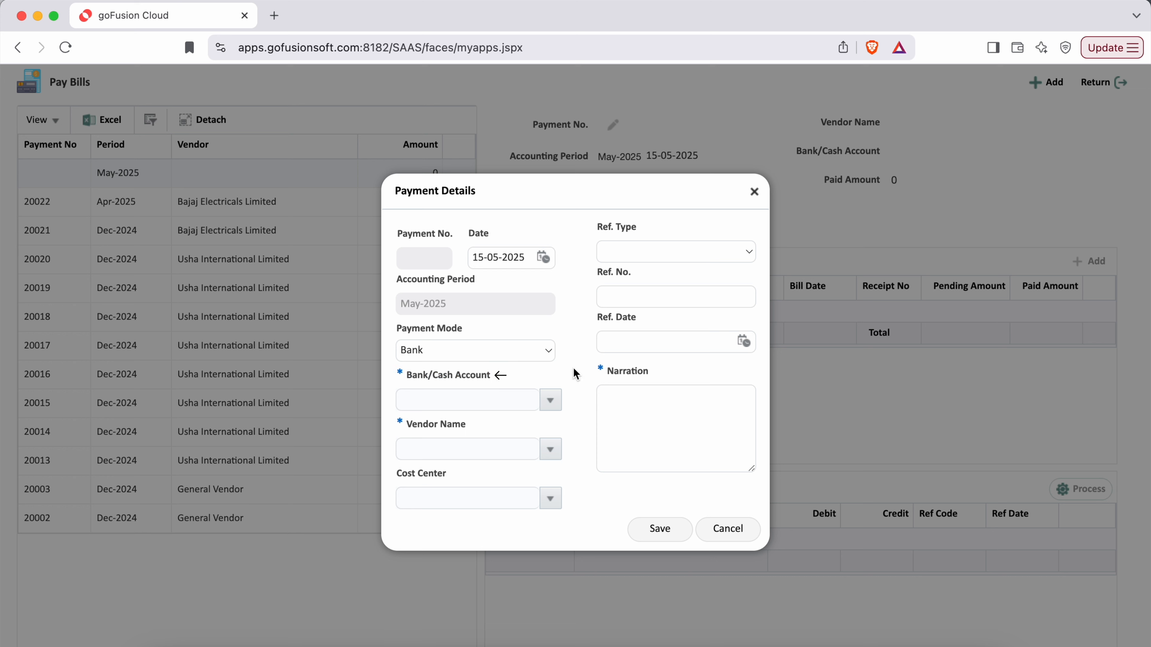
pyautogui.click(550, 400)
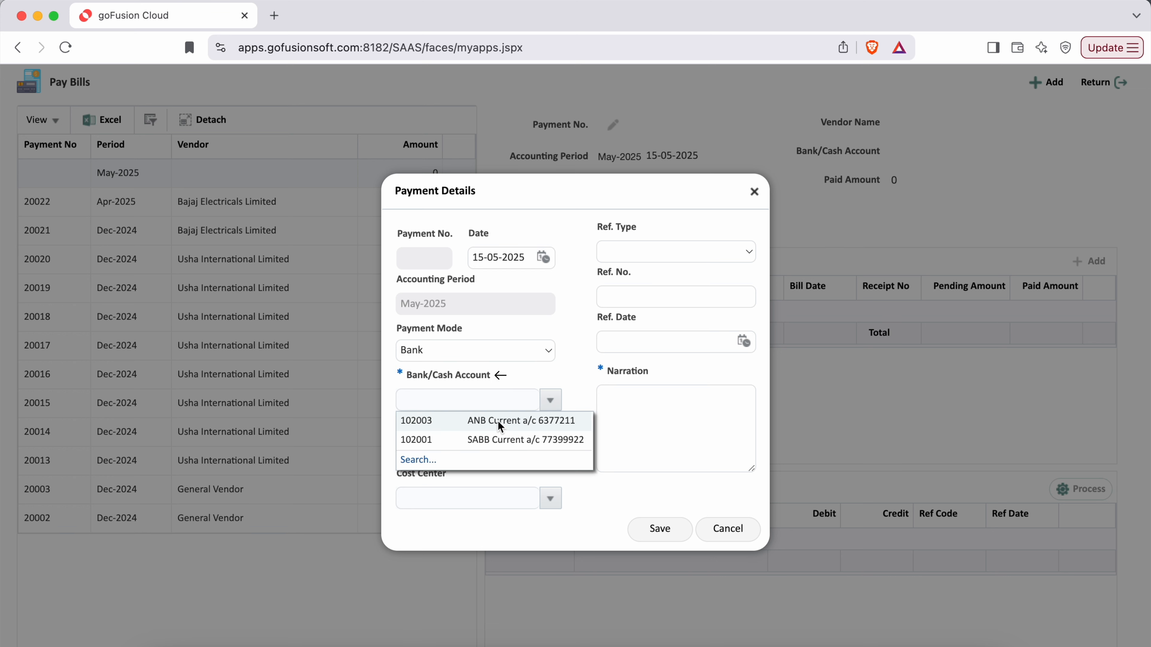
pyautogui.click(498, 423)
pyautogui.moveTo(401, 427); pyautogui.dragTo(466, 425)
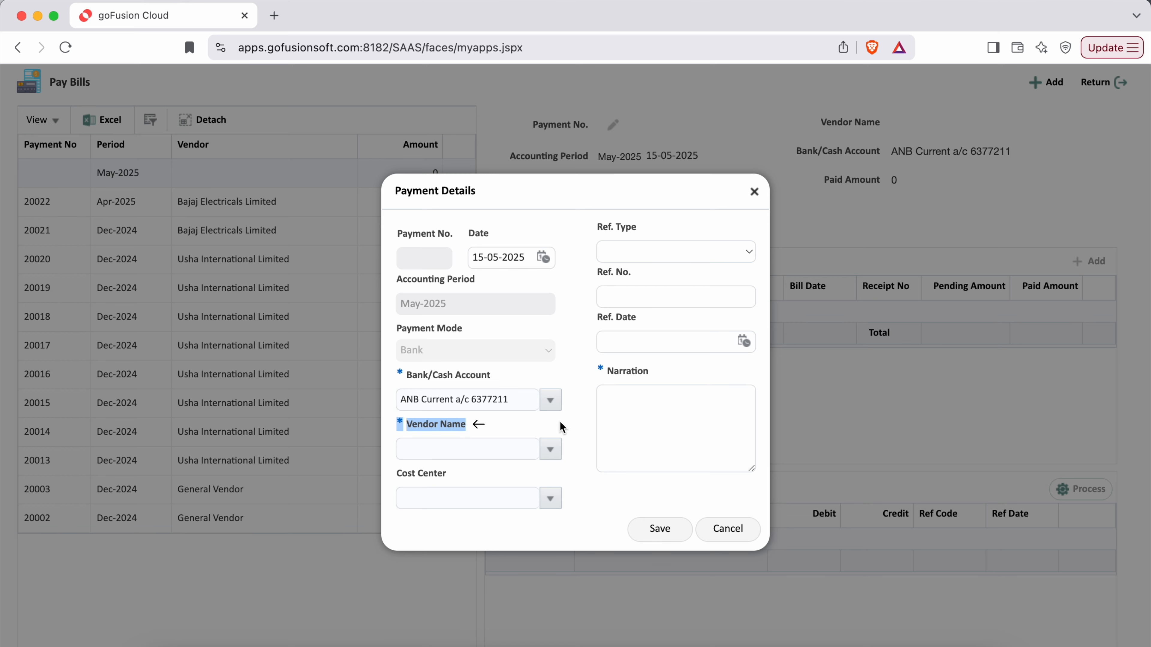
pyautogui.click(571, 417)
pyautogui.click(550, 450)
# Select vendor Caterpiller Limited Thailand (US Dollar) and cost center Maintenance Department.
pyautogui.click(516, 420)
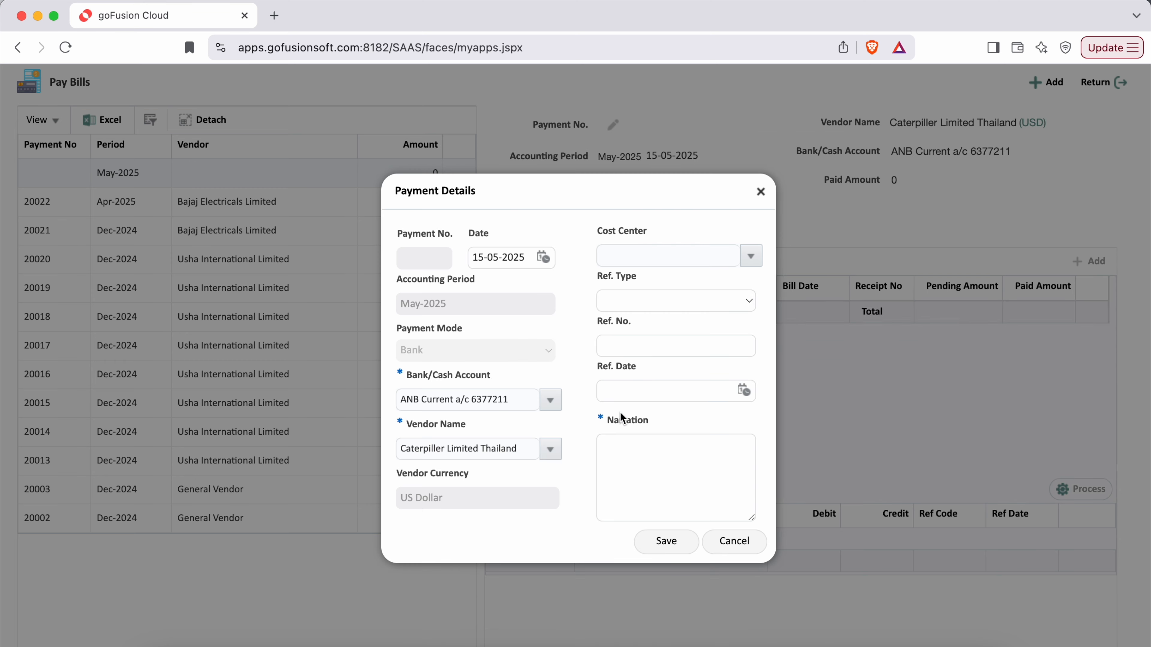
pyautogui.moveTo(394, 474); pyautogui.dragTo(475, 474)
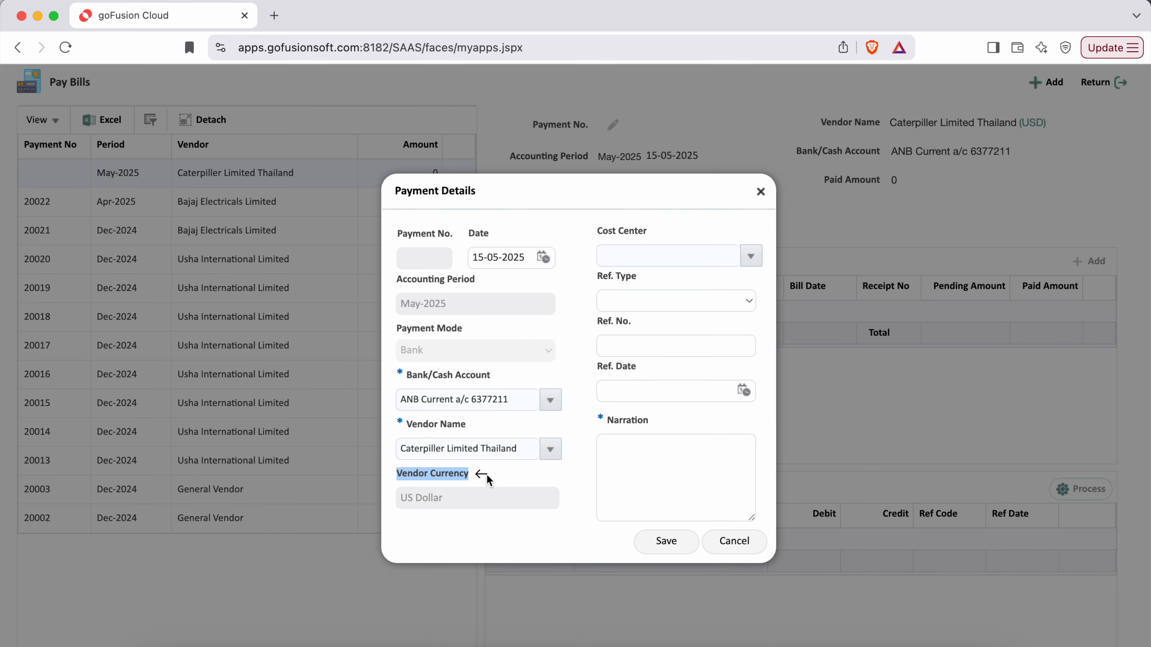
pyautogui.click(752, 257)
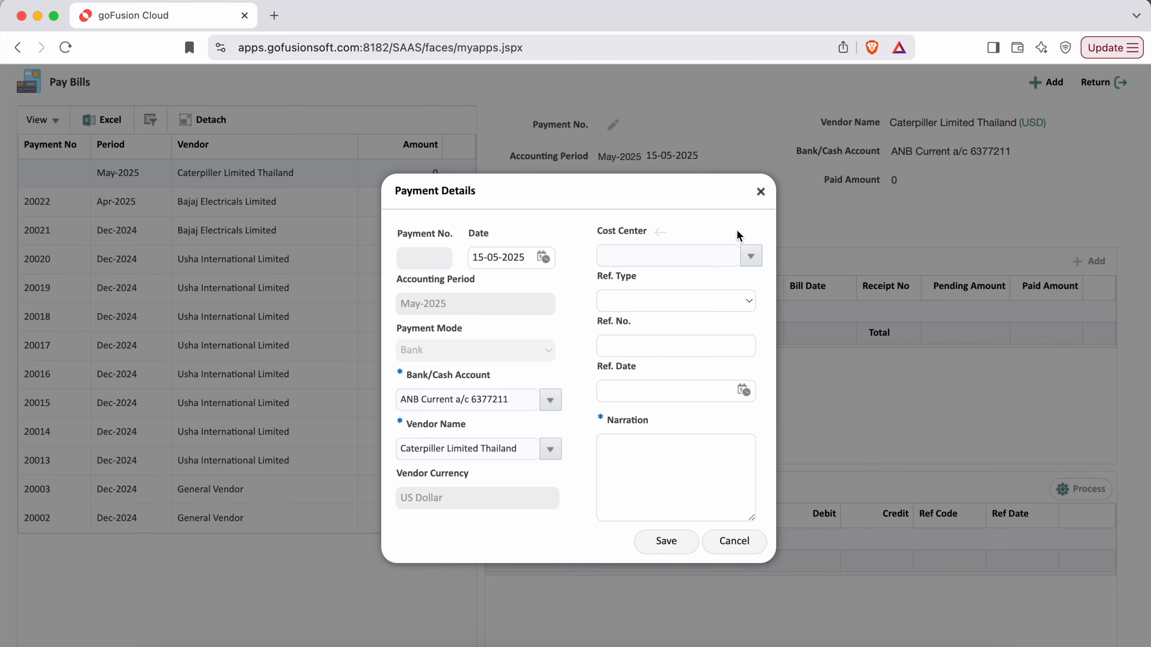
pyautogui.click(658, 318)
pyautogui.moveTo(599, 232); pyautogui.dragTo(652, 230)
pyautogui.click(617, 277)
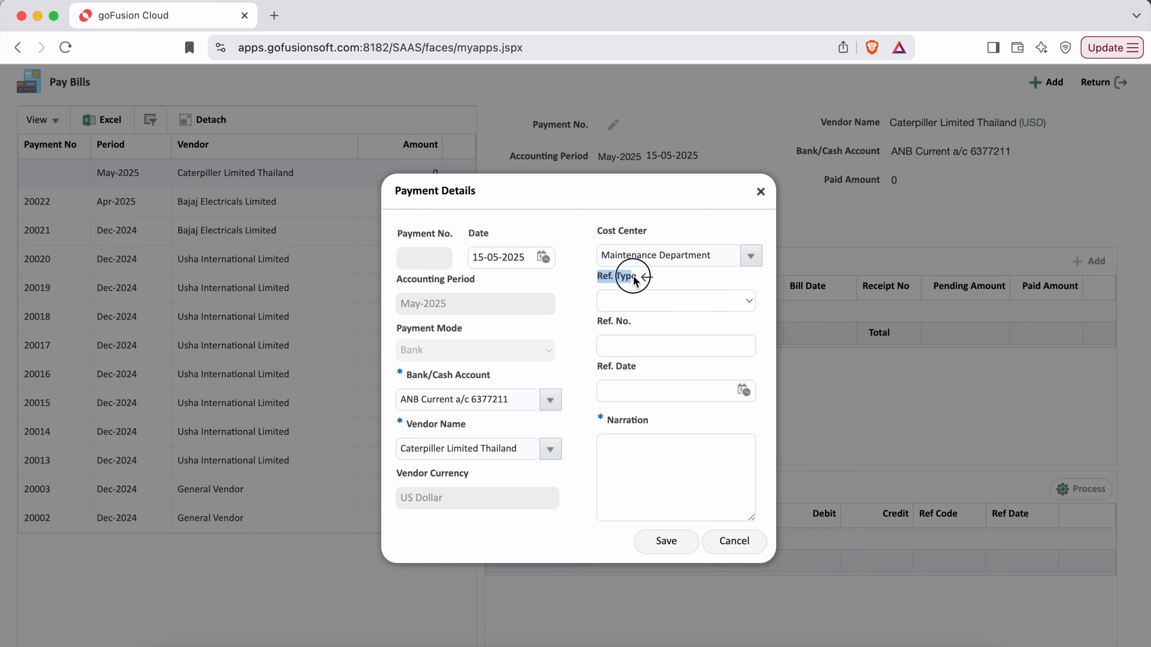
pyautogui.click(732, 306)
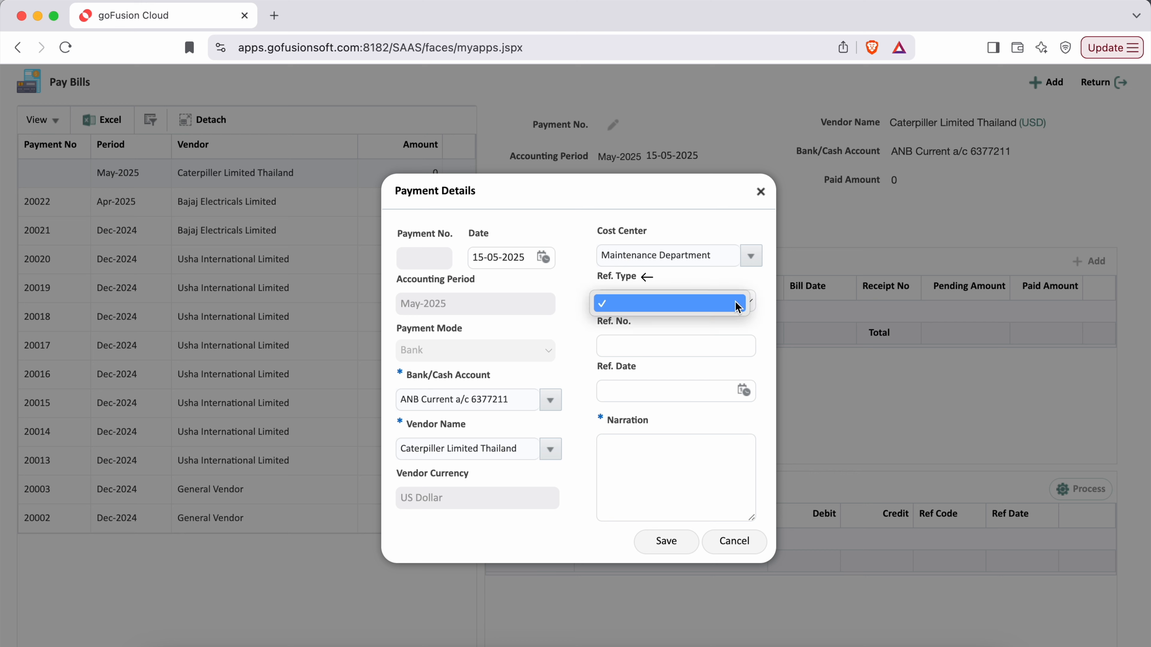
pyautogui.click(569, 335)
pyautogui.click(575, 323)
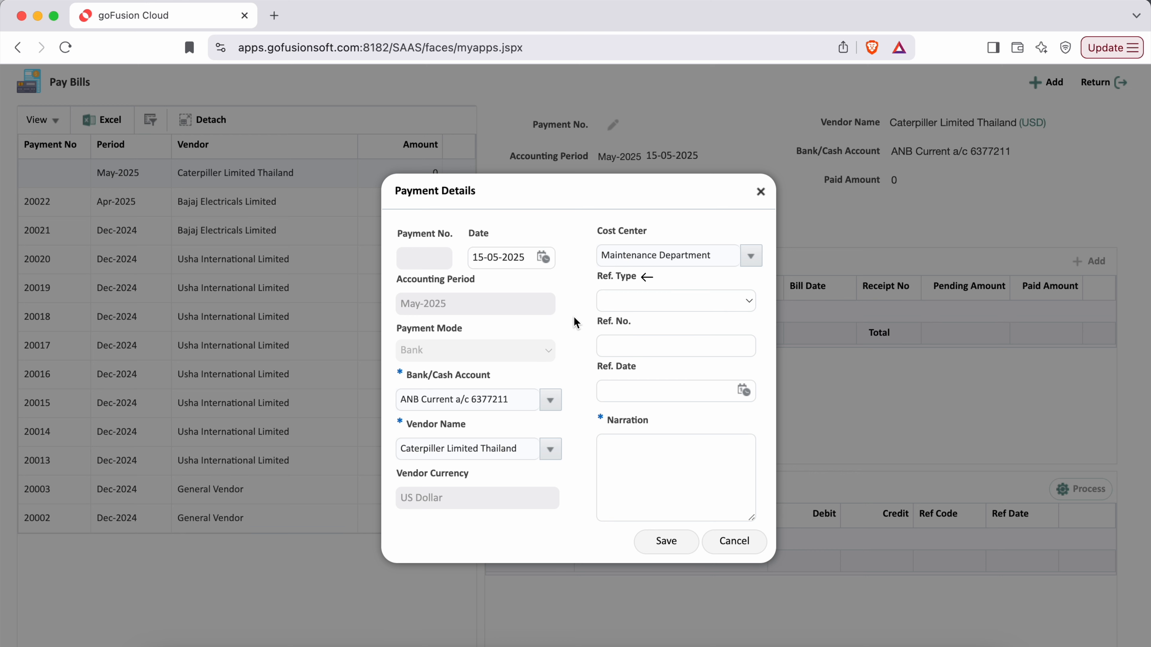
pyautogui.click(664, 353)
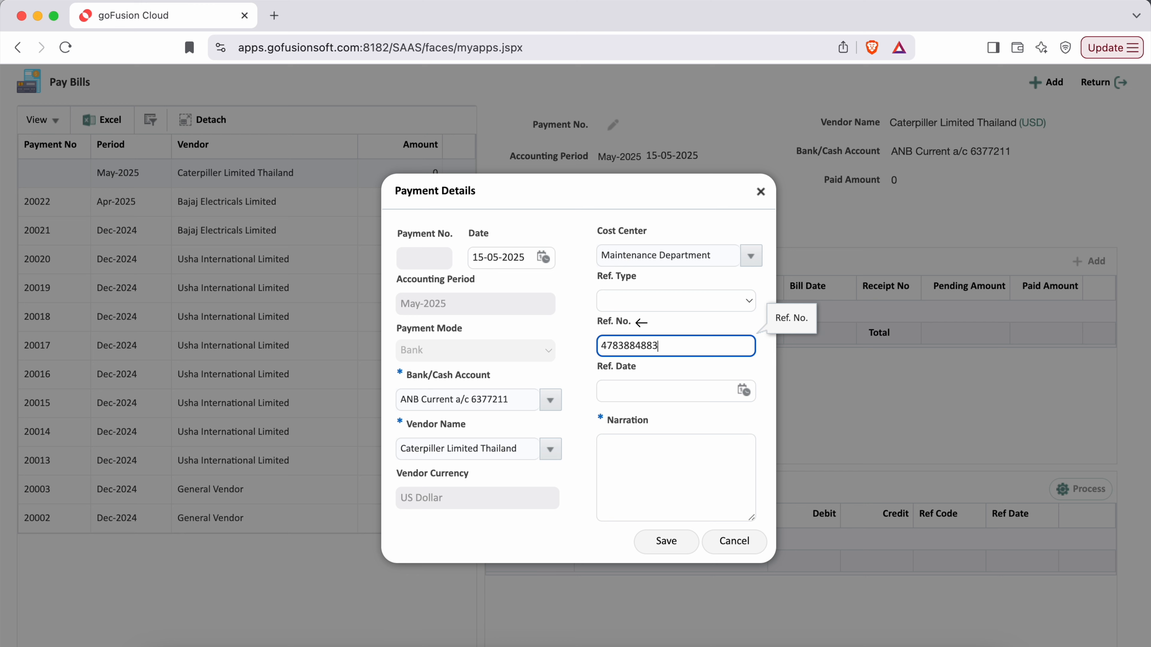
pyautogui.click(749, 394)
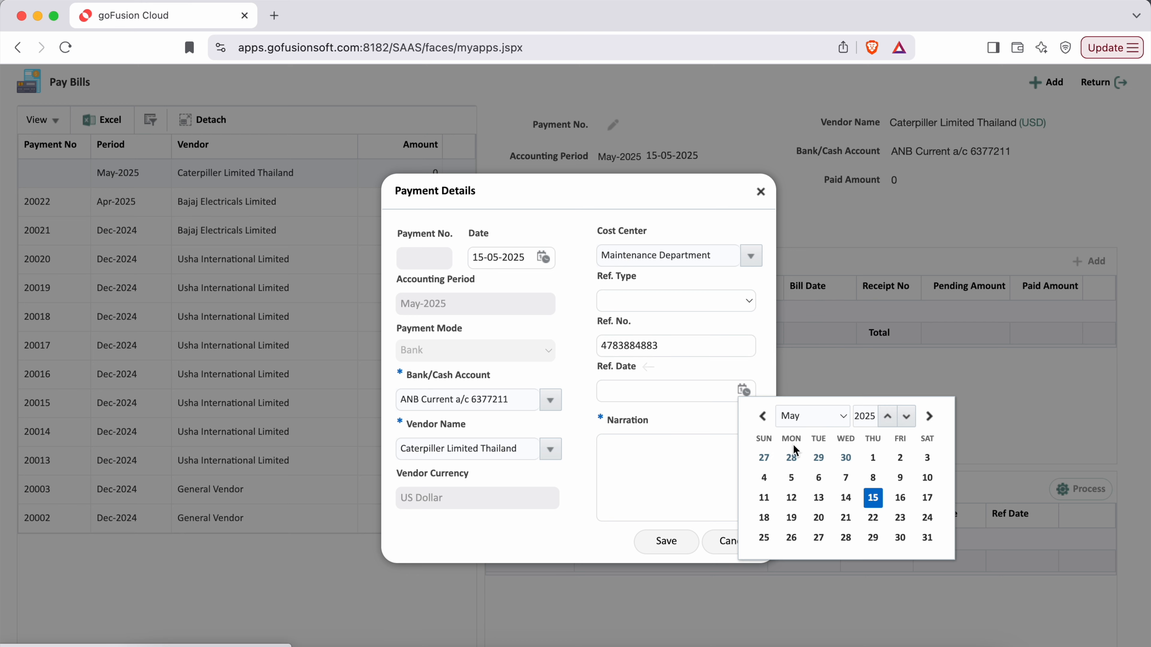
pyautogui.click(876, 503)
pyautogui.click(763, 370)
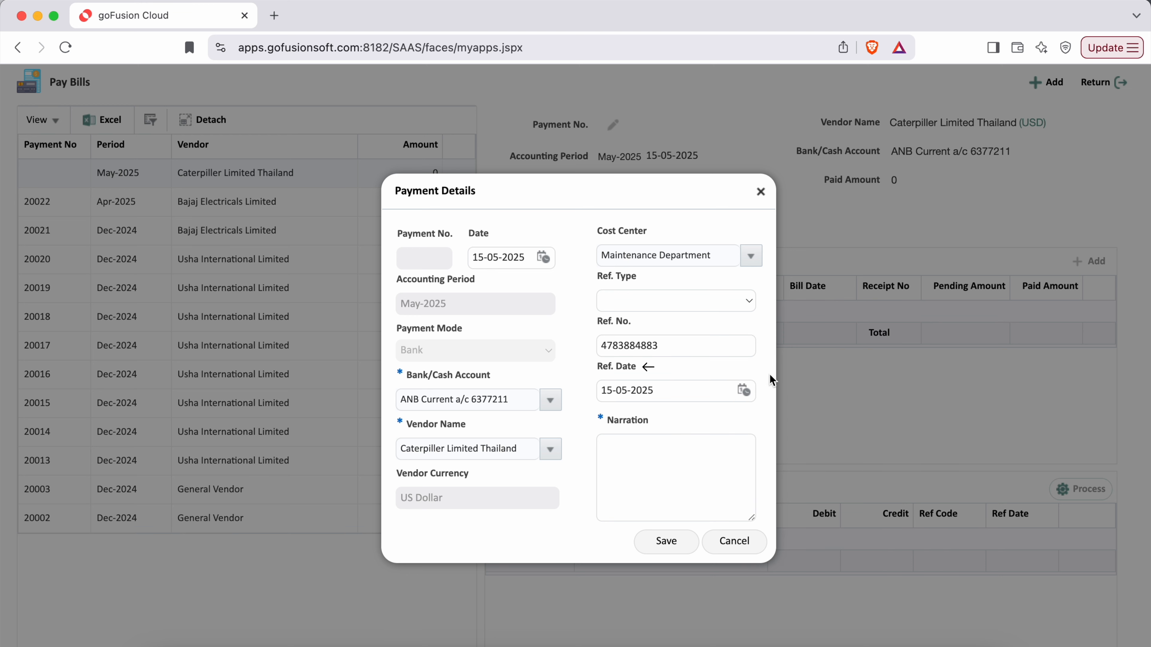
# Enter narration 'Payment made against outstanding bill in US$' and save the payment details.
pyautogui.click(658, 472)
pyautogui.write('Pa')
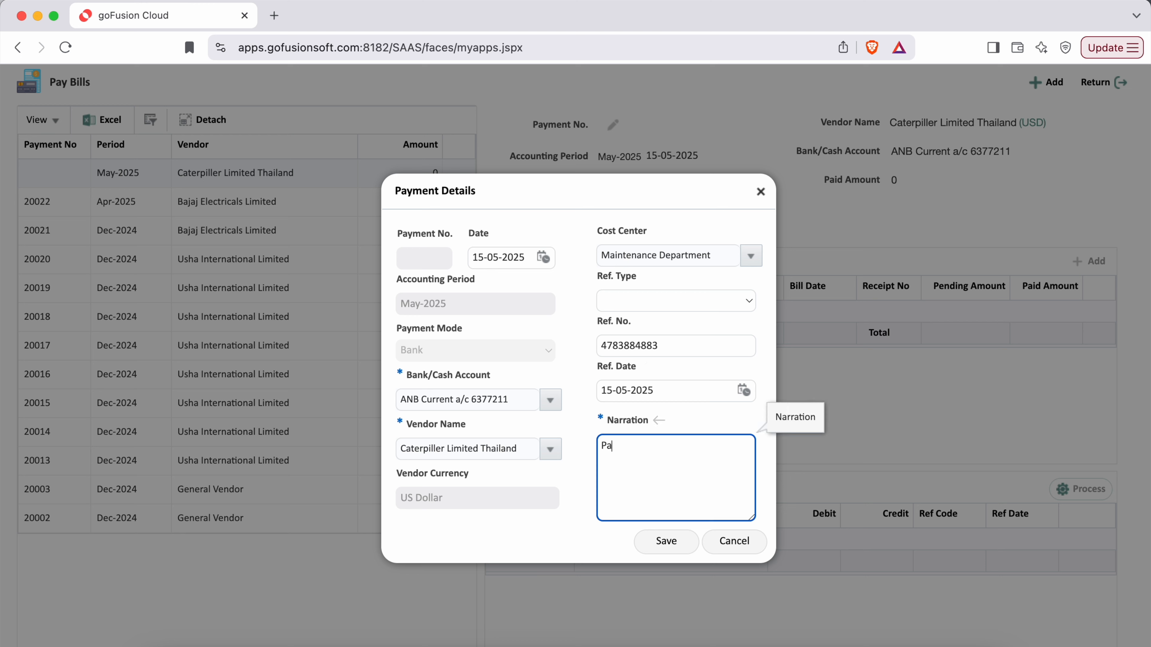
pyautogui.write('yment made against outstanding bill in US$')
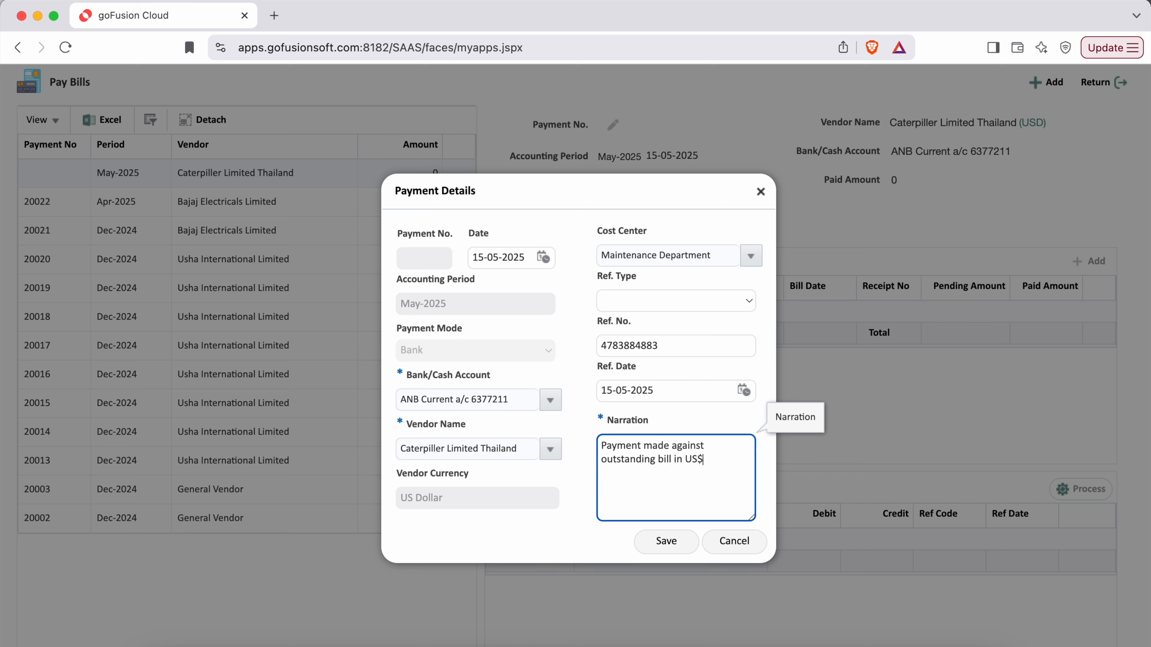
pyautogui.click(573, 539)
pyautogui.click(670, 539)
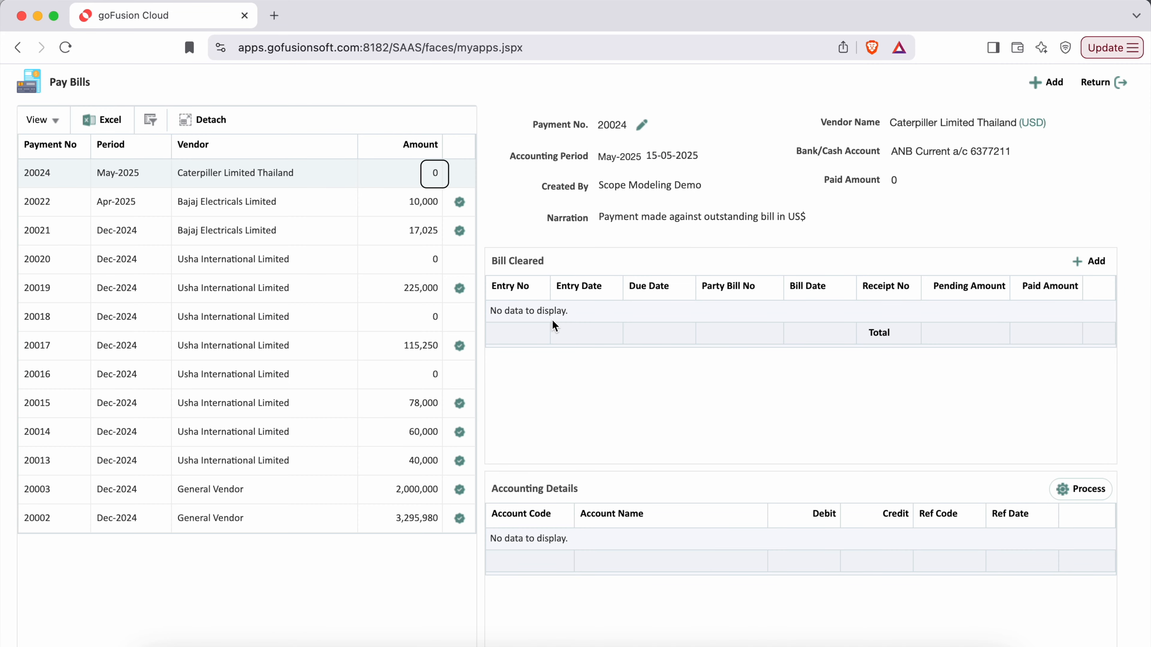
# Add a Bill Cleared line for entry 10012, which has 888,000 pending.
pyautogui.moveTo(494, 261); pyautogui.dragTo(550, 266)
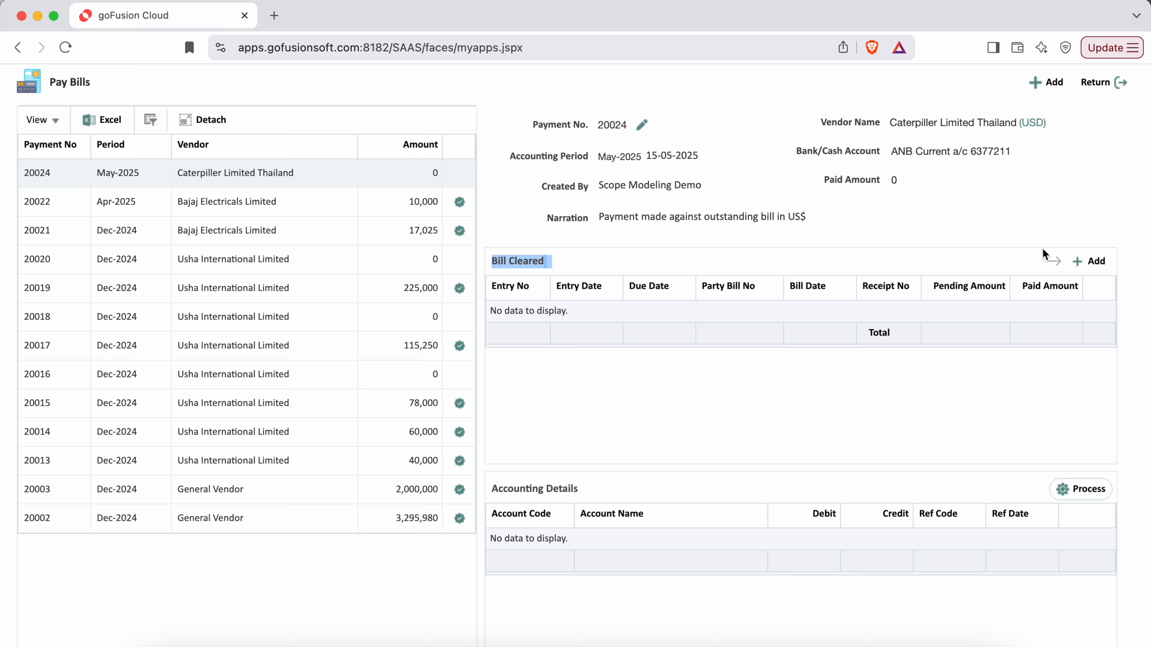
pyautogui.click(1089, 263)
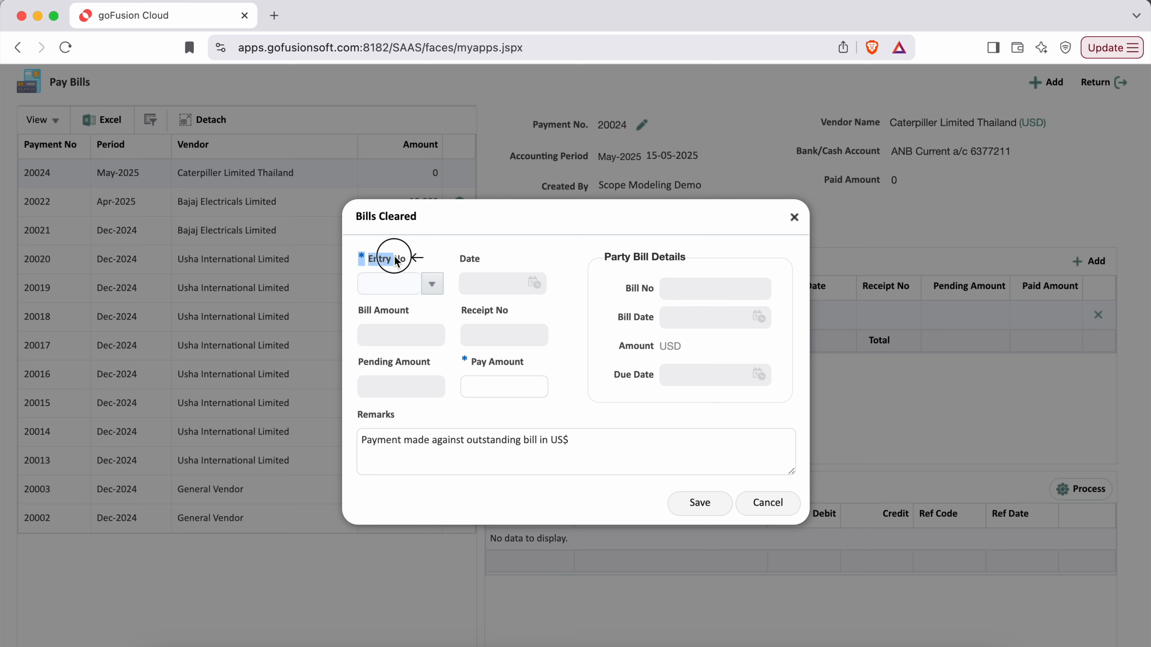
pyautogui.click(436, 286)
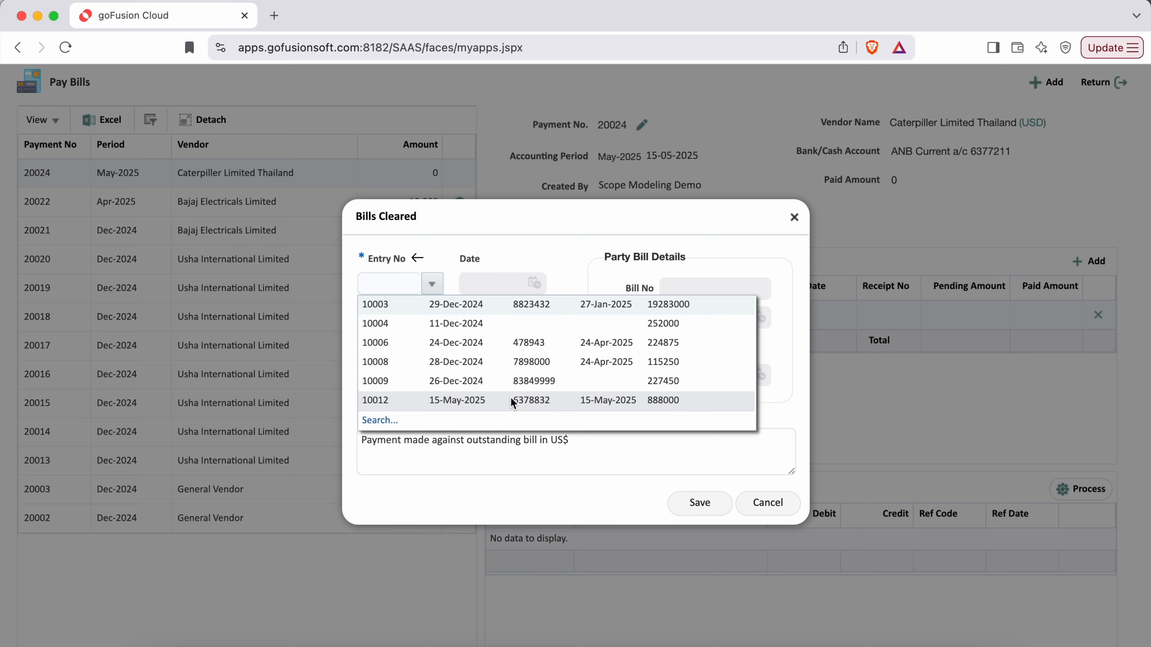
pyautogui.click(509, 400)
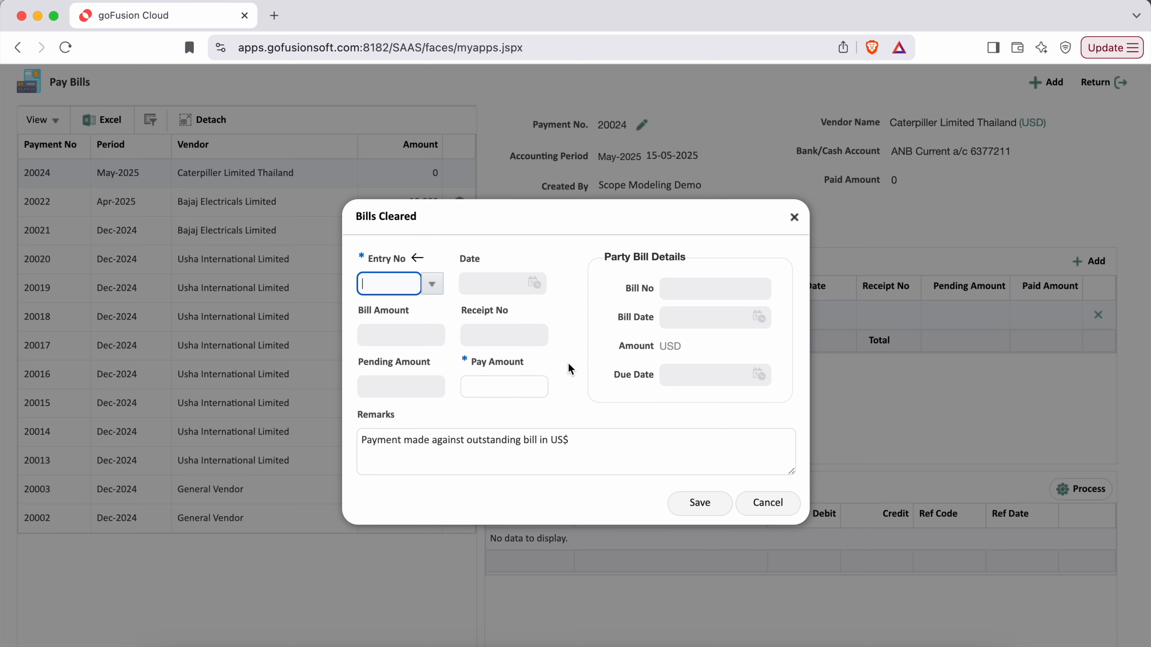
pyautogui.click(514, 386)
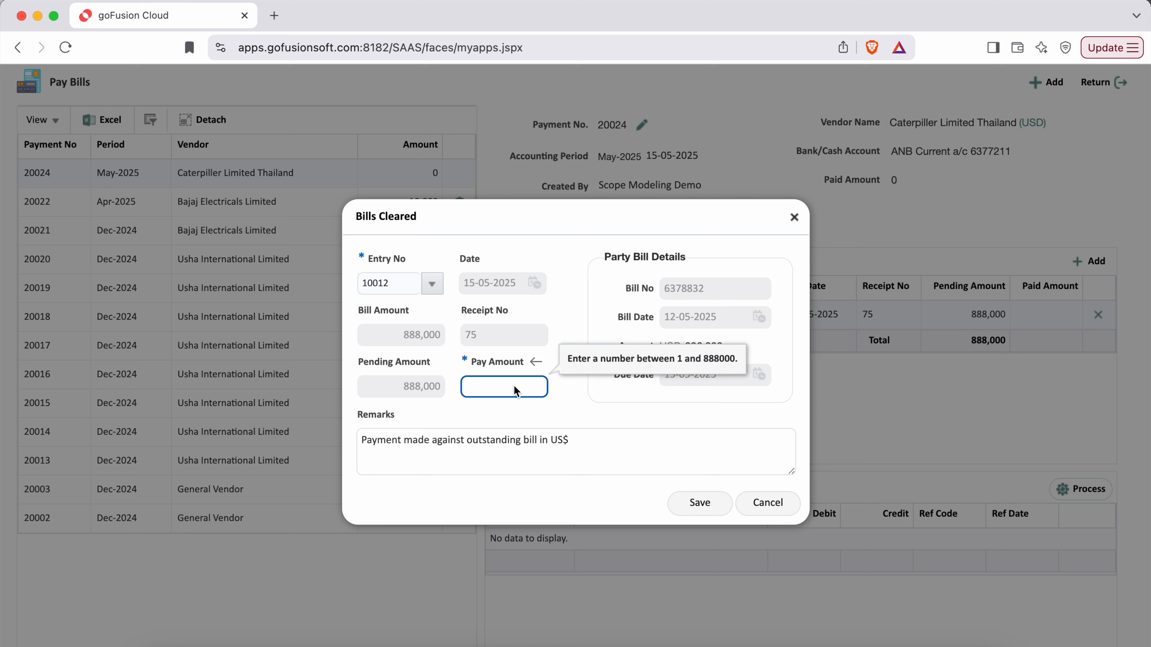
# Pay 375,000 of the 888,000 pending on bill 10012 and save the cleared bill.
pyautogui.moveTo(358, 362); pyautogui.dragTo(431, 367)
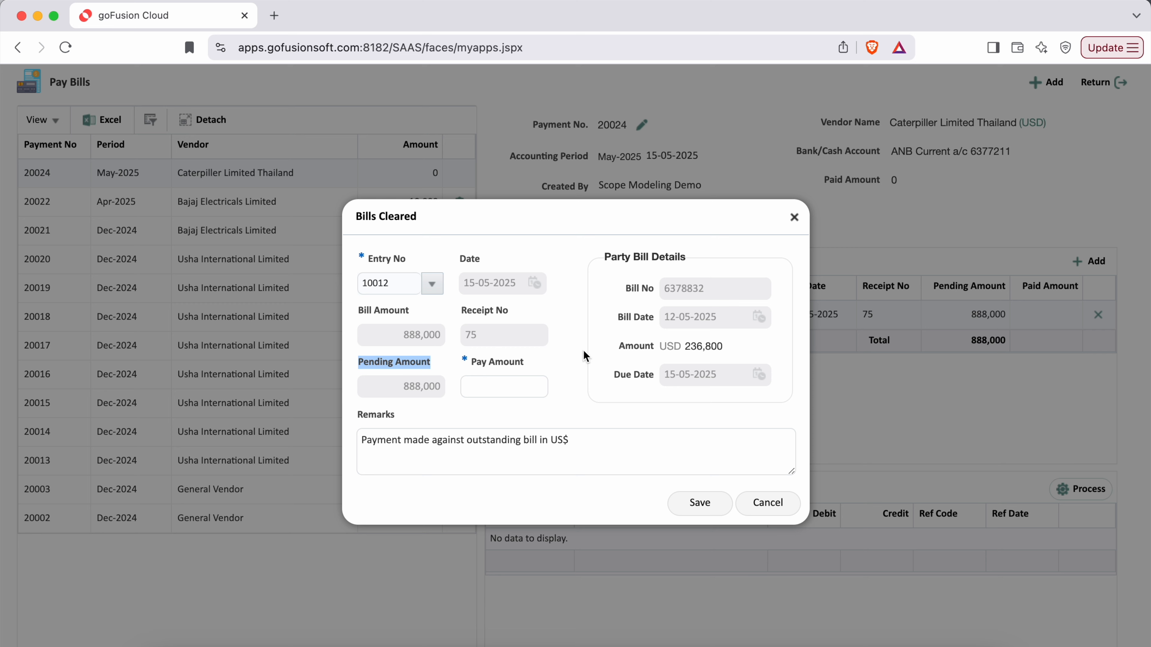
pyautogui.moveTo(620, 346); pyautogui.dragTo(727, 352)
pyautogui.click(601, 414)
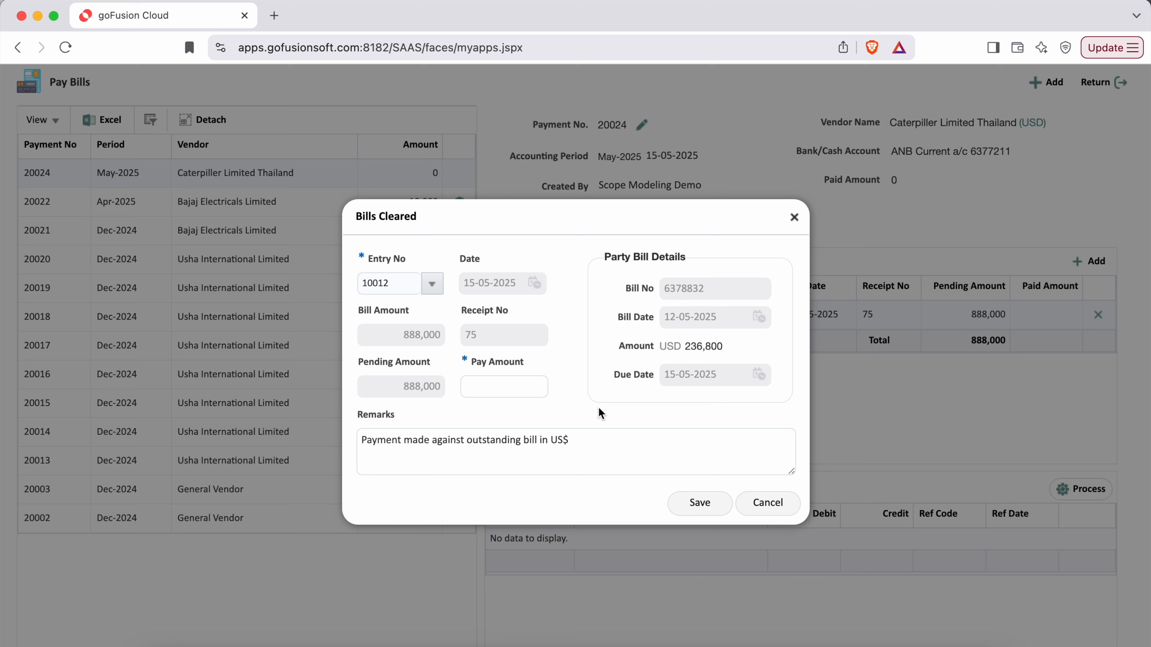
pyautogui.click(503, 387)
pyautogui.moveTo(398, 386); pyautogui.dragTo(444, 392)
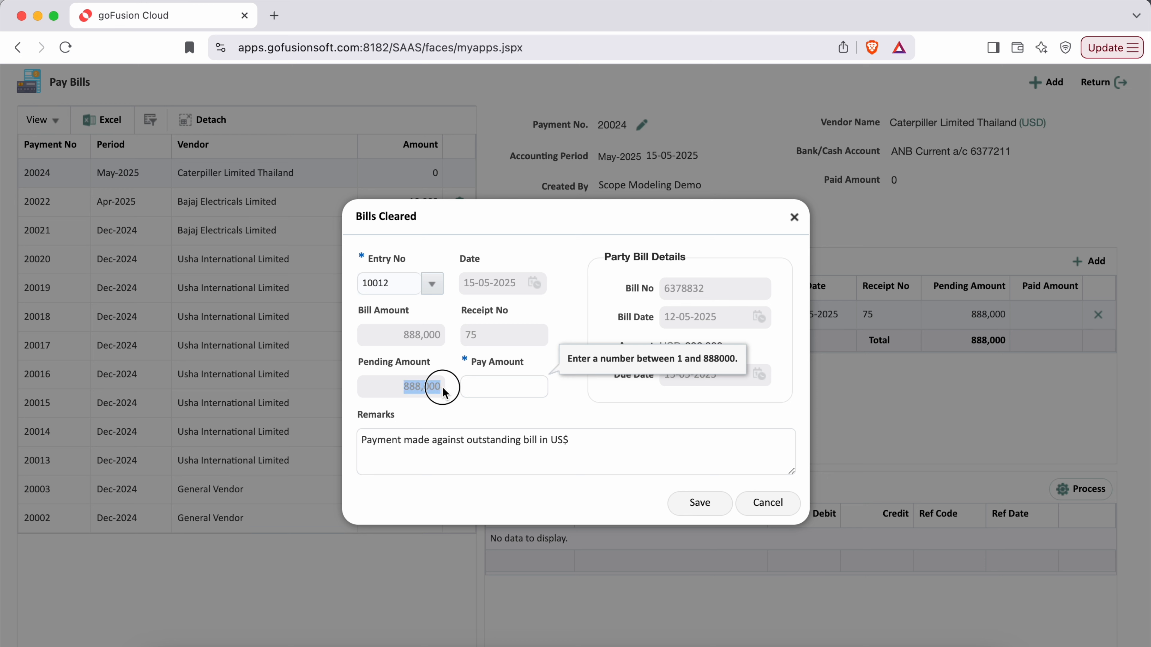
pyautogui.moveTo(356, 362); pyautogui.dragTo(431, 363)
pyautogui.click(507, 389)
pyautogui.write('375')
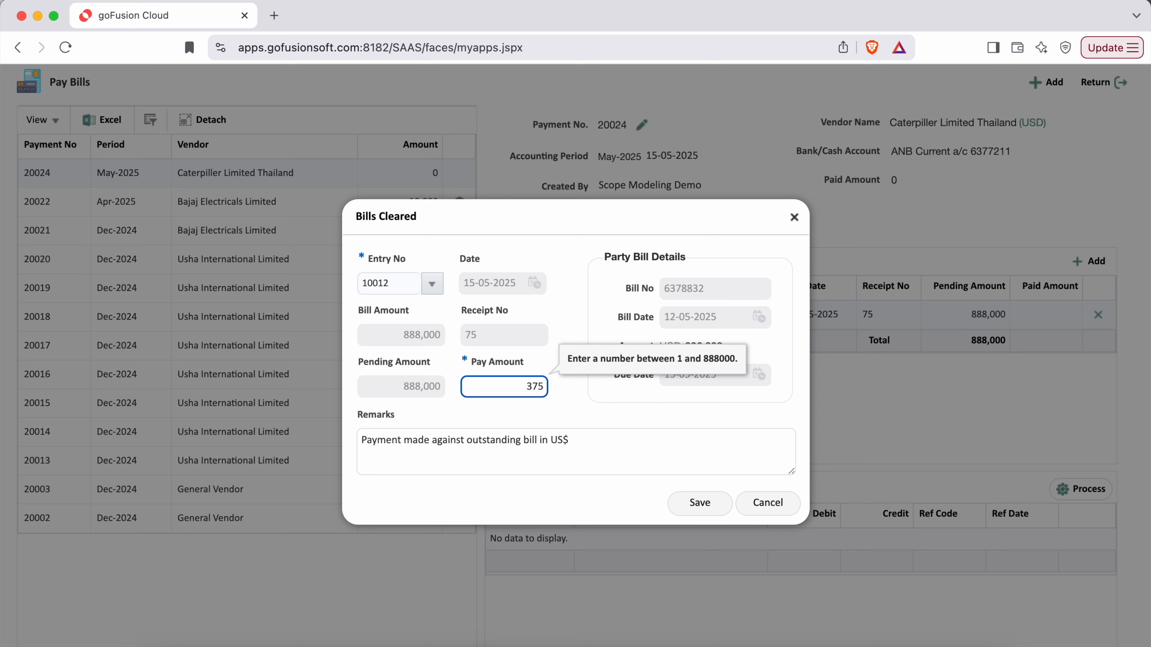
pyautogui.write('000')
pyautogui.click(567, 408)
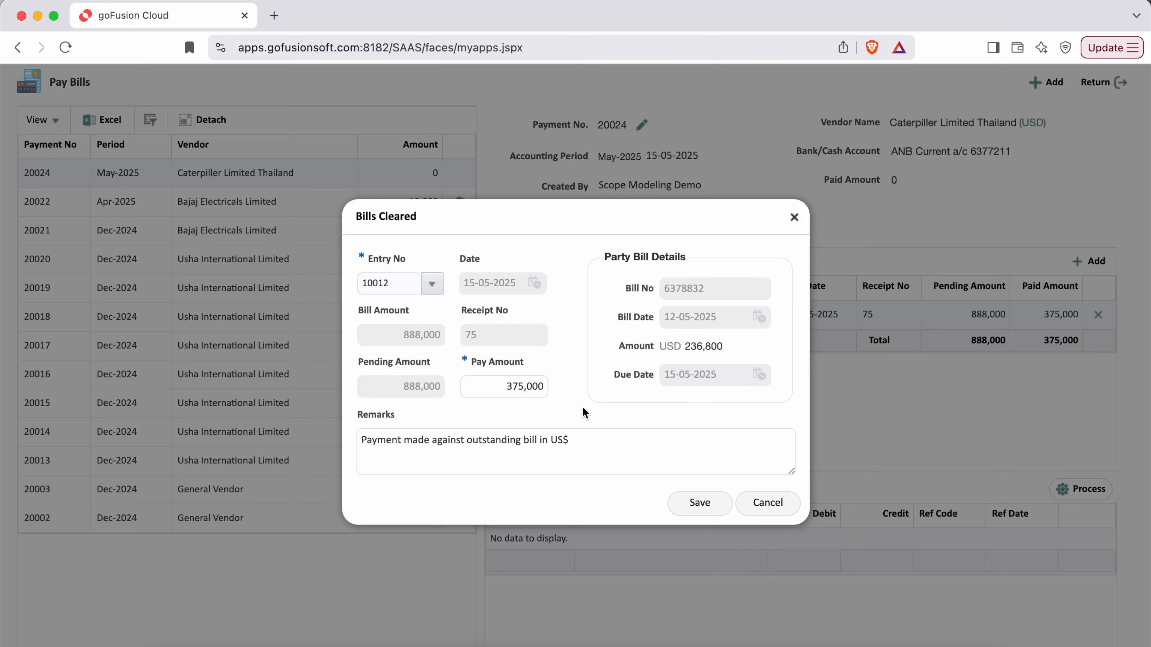
pyautogui.moveTo(359, 415); pyautogui.dragTo(405, 415)
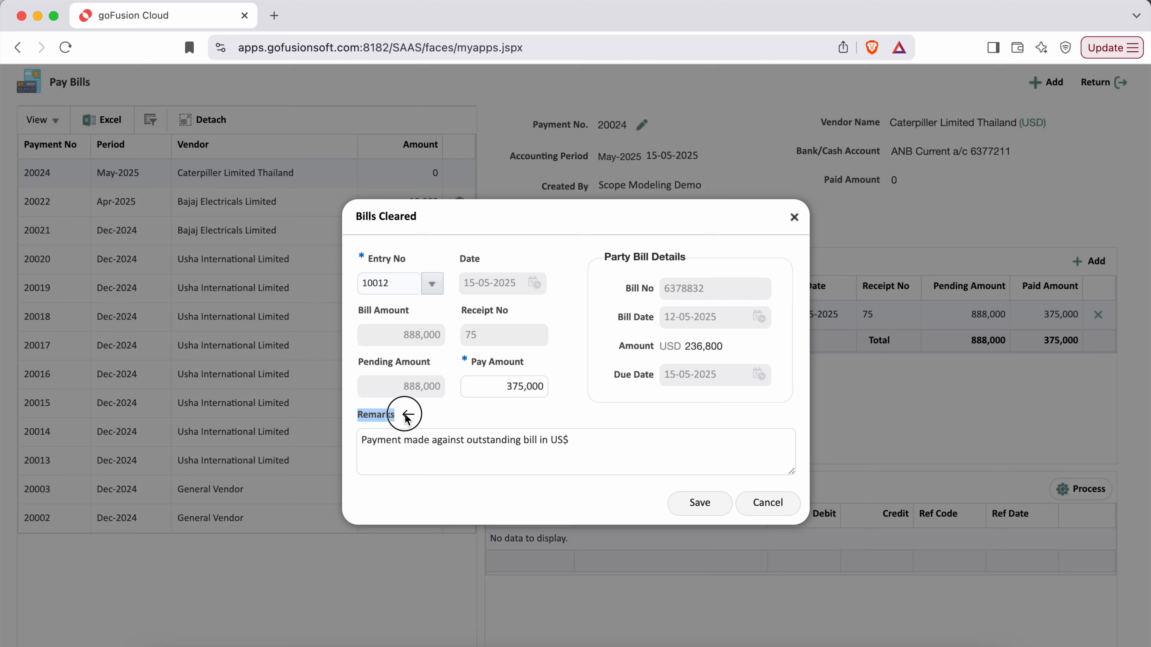
pyautogui.click(529, 518)
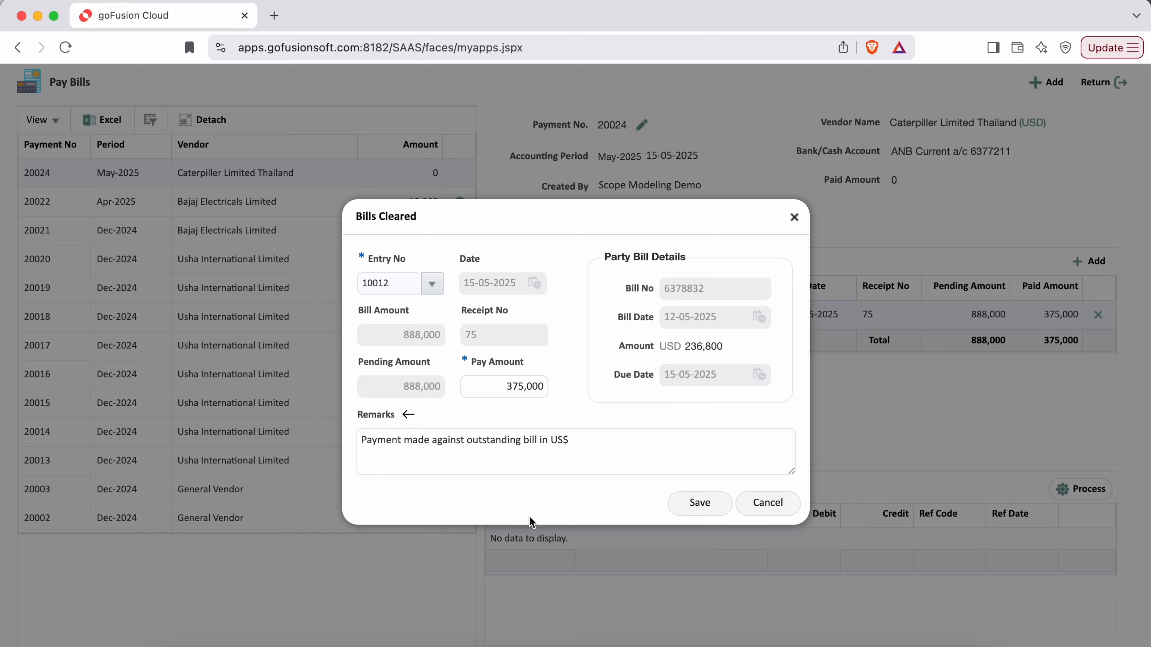
pyautogui.click(704, 506)
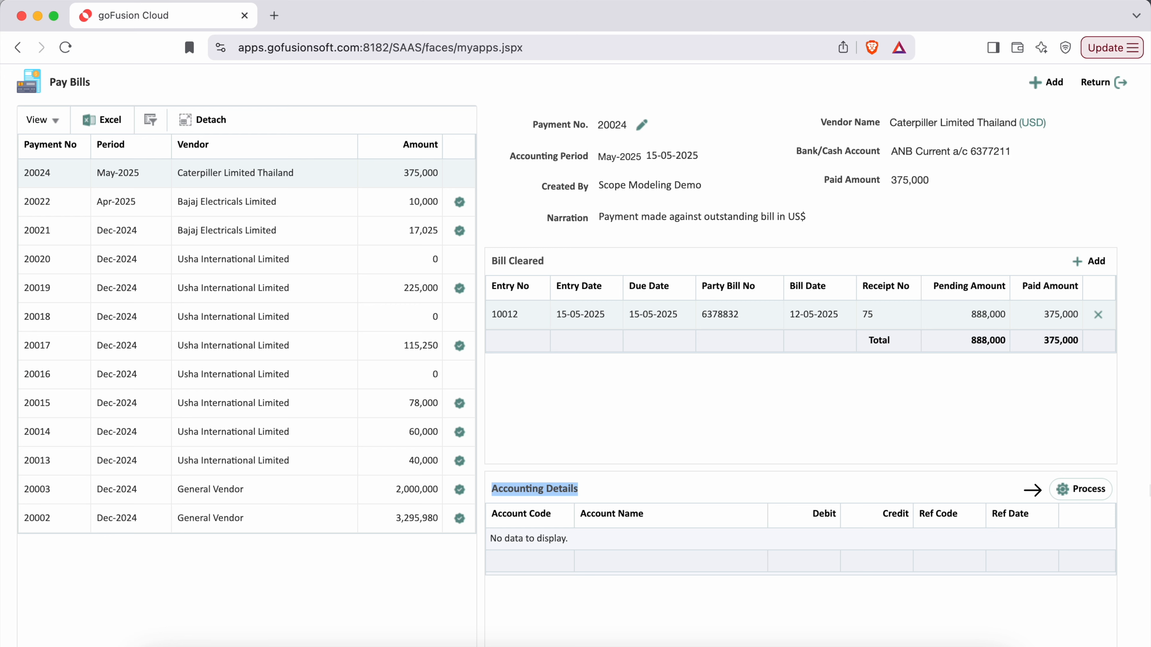
# Process accounting entries: Accounts Payable debit and ANB bank credit of 375,000.
pyautogui.click(1081, 494)
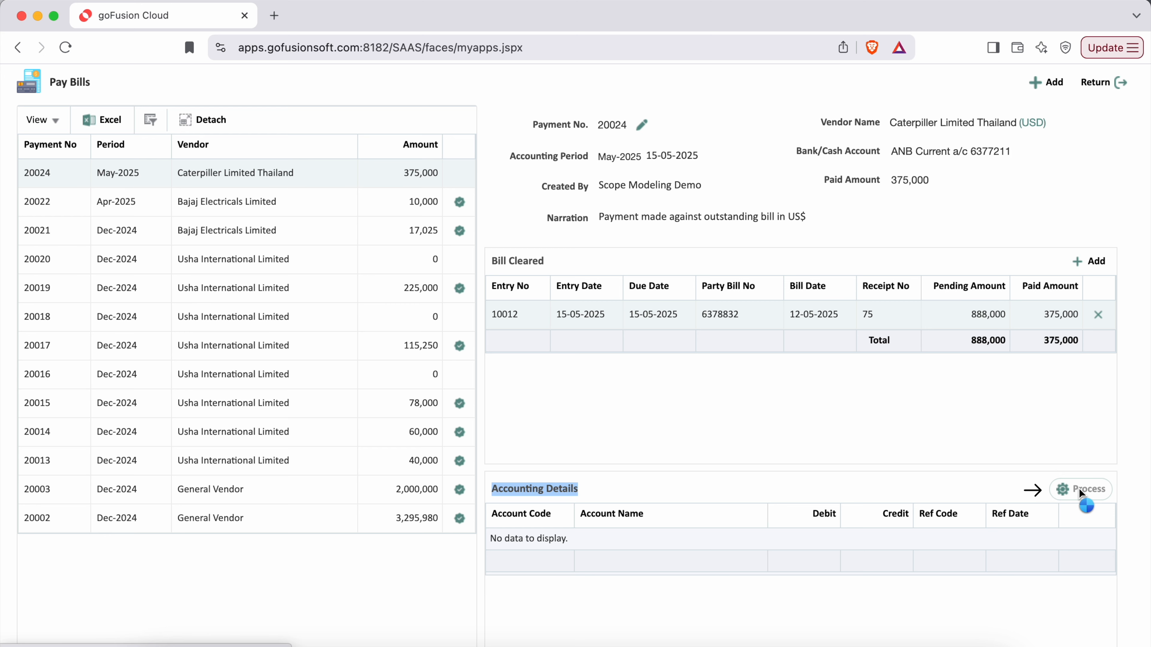
pyautogui.click(642, 247)
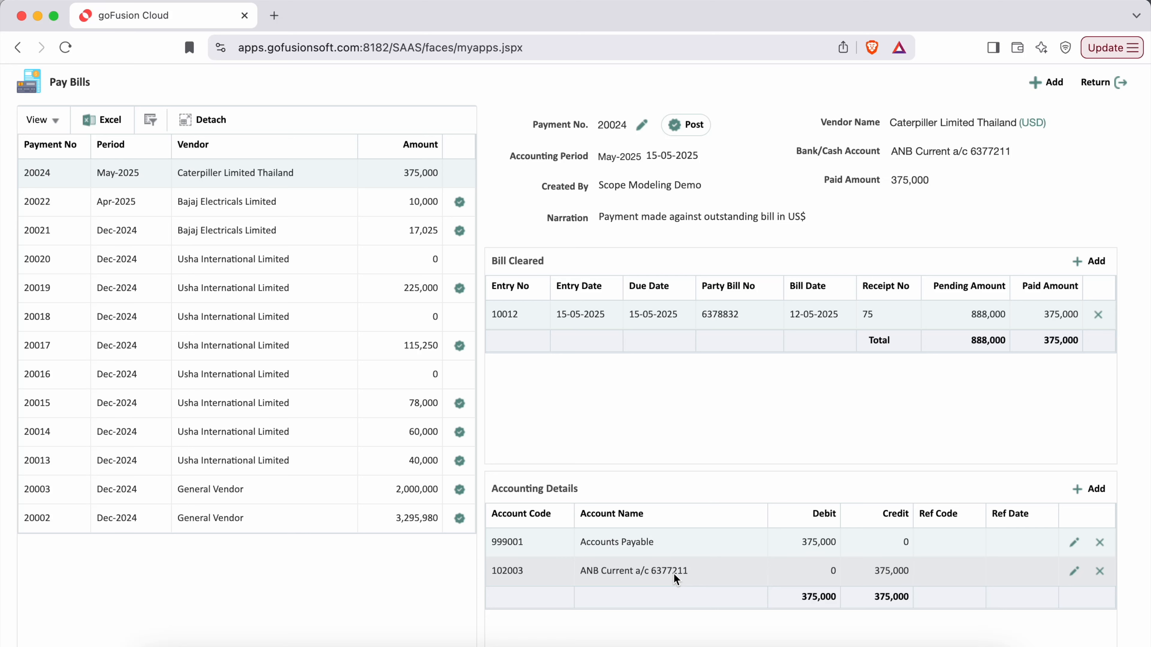
pyautogui.click(1088, 491)
# Save a 1,500 Expense - Bank Charges debit offset to the bank account, reference 6783884.
pyautogui.click(671, 245)
pyautogui.click(490, 456)
pyautogui.doubleClick(318, 337)
pyautogui.click(546, 295)
pyautogui.write('1500')
pyautogui.click(502, 356)
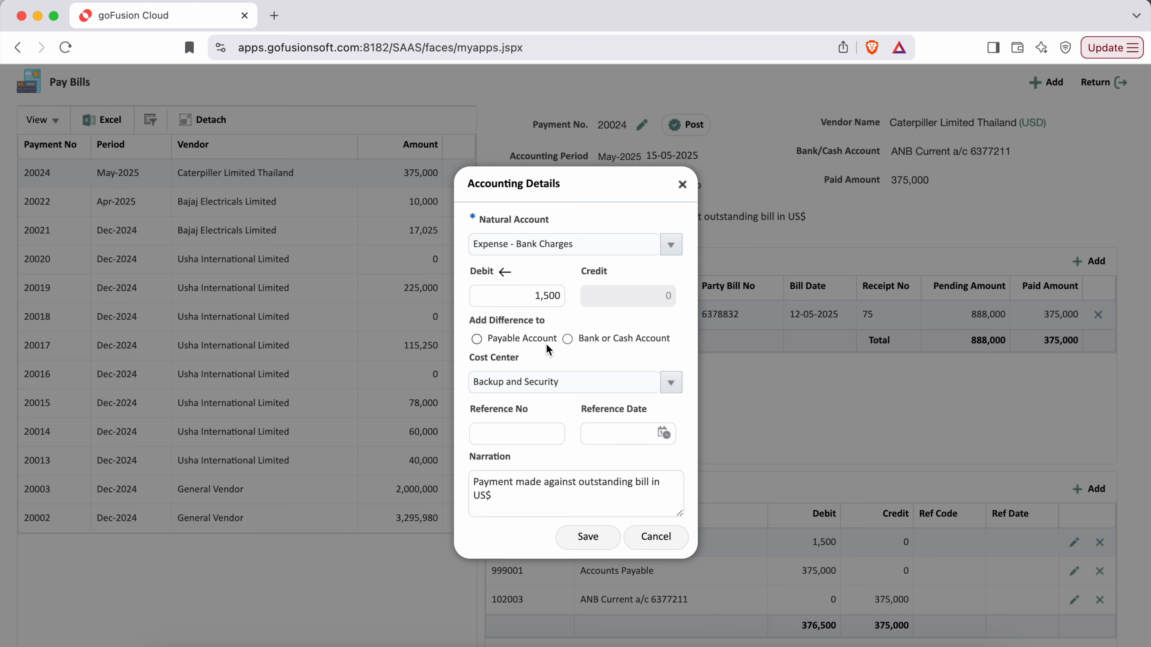
pyautogui.click(621, 340)
pyautogui.click(511, 430)
pyautogui.write('6783884')
pyautogui.click(587, 539)
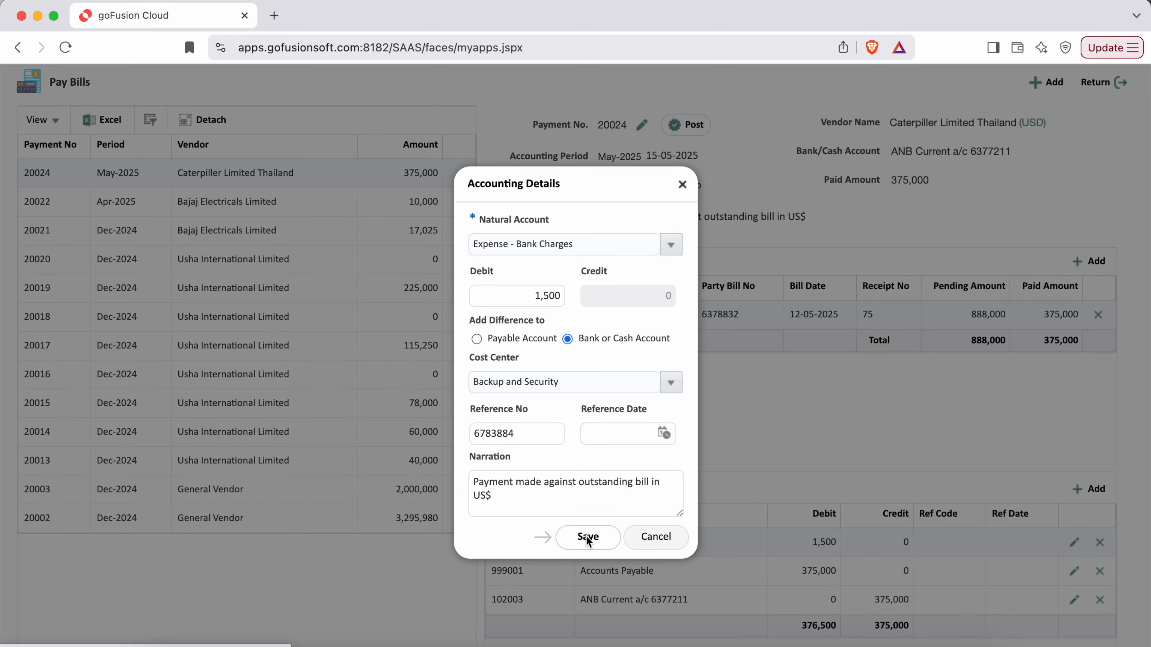